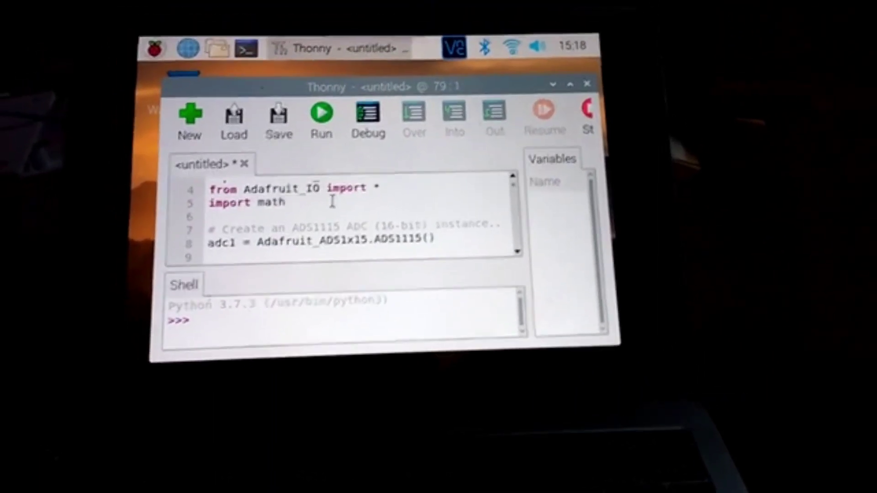
scroll(323, 188, up, 3)
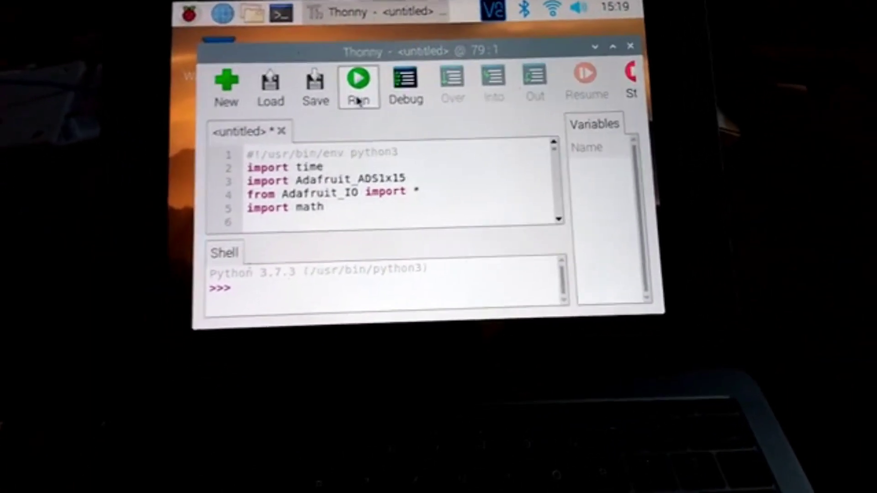
Save the script as energy1234.py and run it to print Voltage 220, Current 0.10, Power 22.0.
click(364, 87)
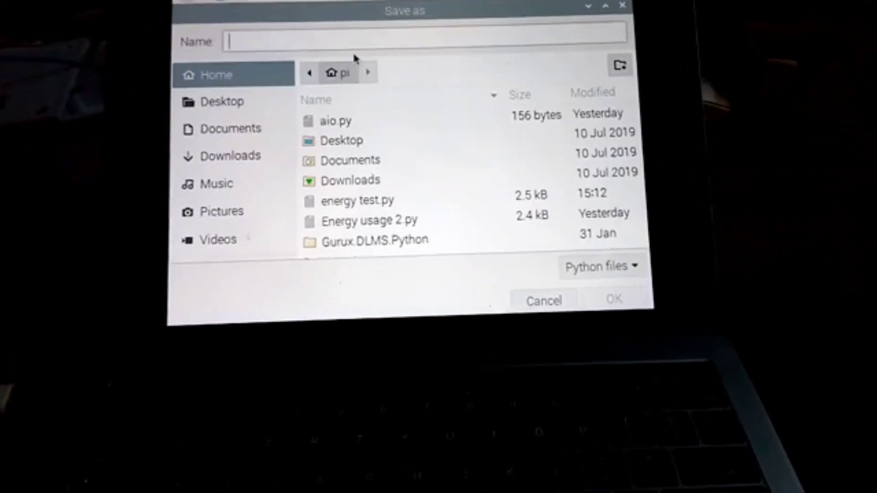
text(ene)
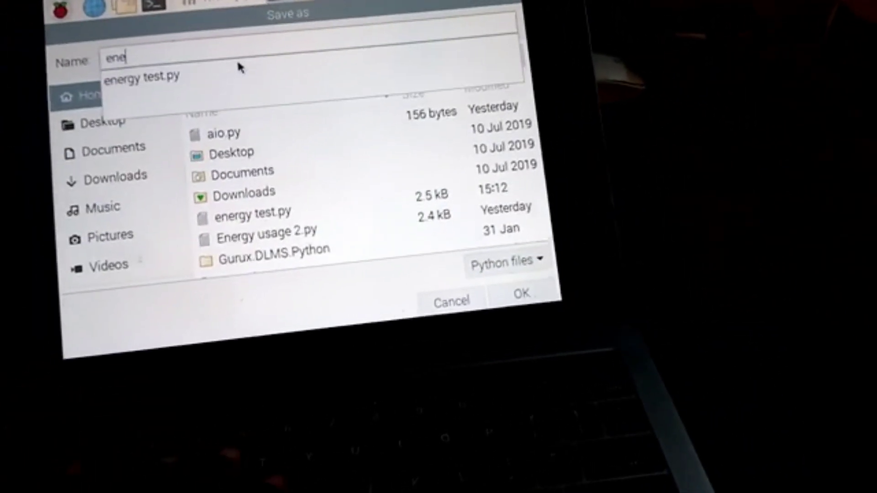
text(rgy123)
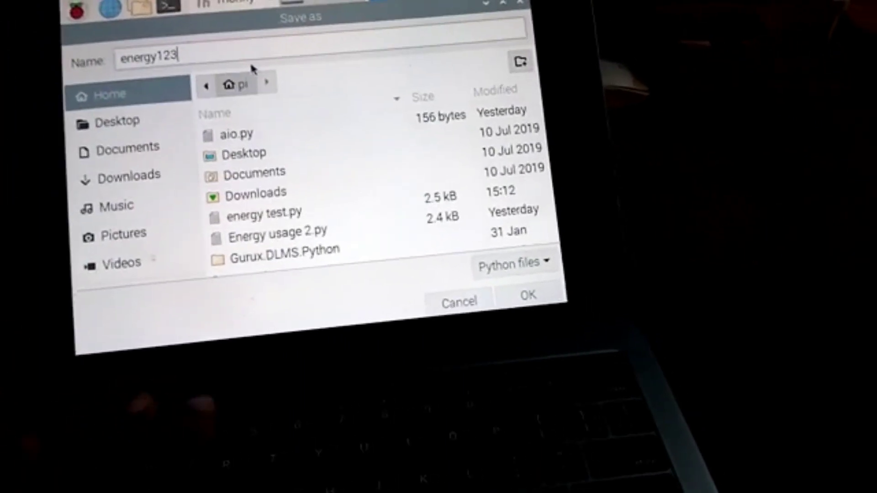
text(4)
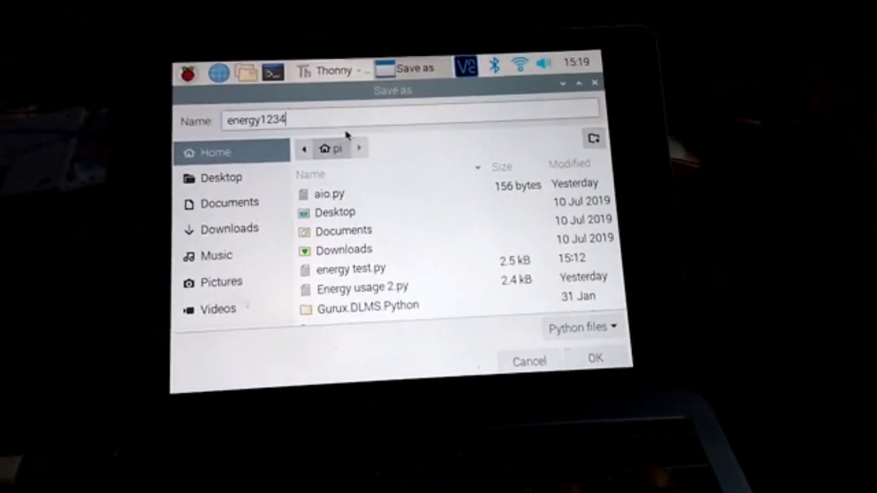
key(Return)
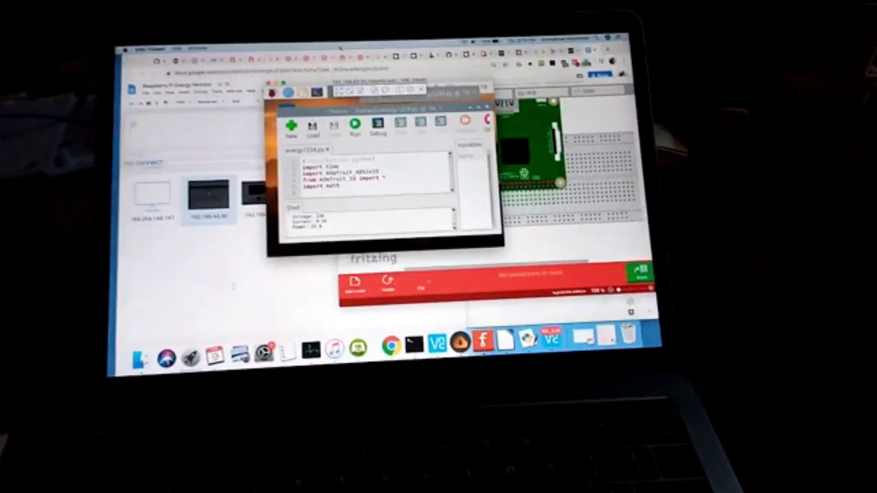
Switch to Chrome's Energy monitor dashboard to see current 0.10, voltage 220.2 and the power chart.
key(super+Tab)
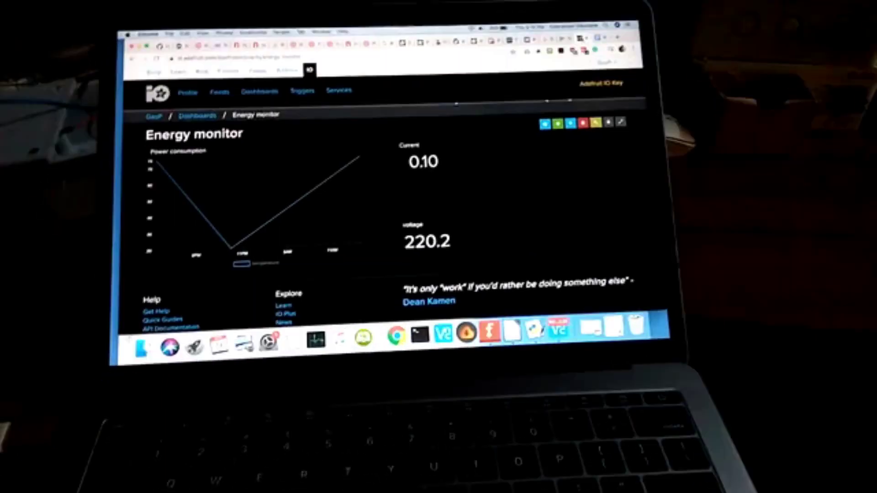